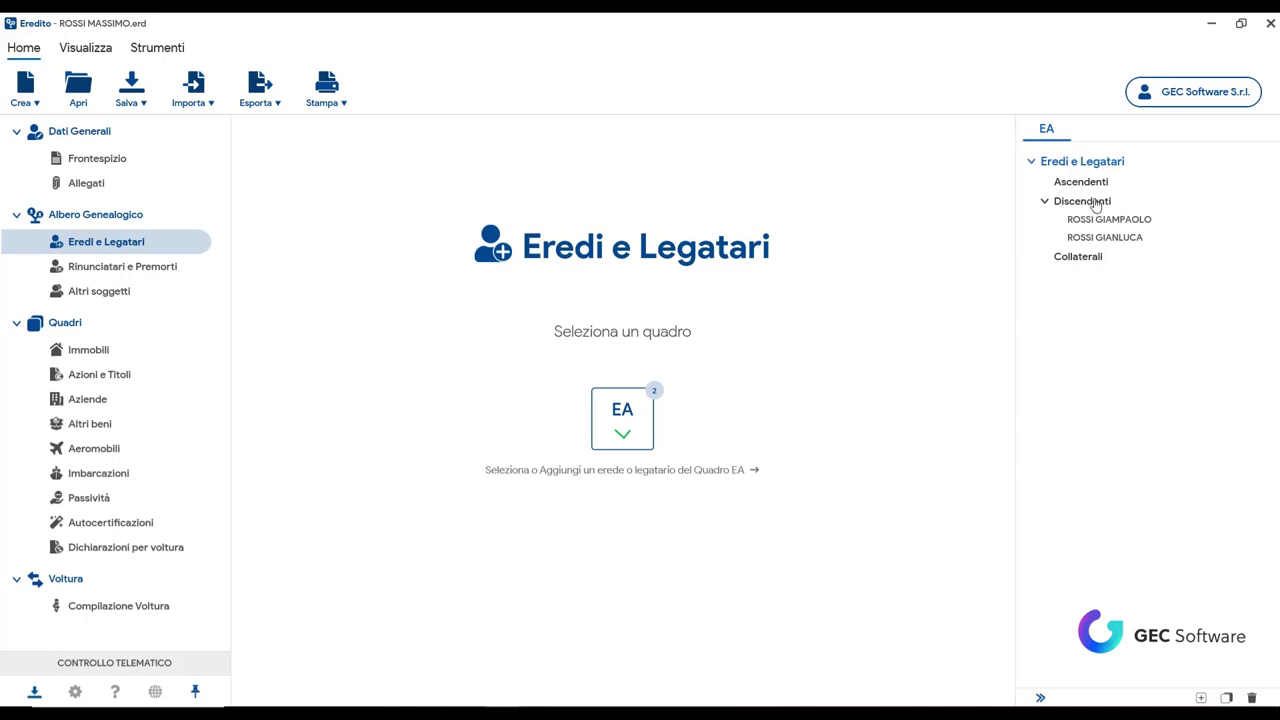
Step: Add a subject under Discendenti with Grado di parentela 04 - Nipote in linea retta and Tipo soggetto Erede
{"action": "right_click", "coordinate": [1088, 205]}
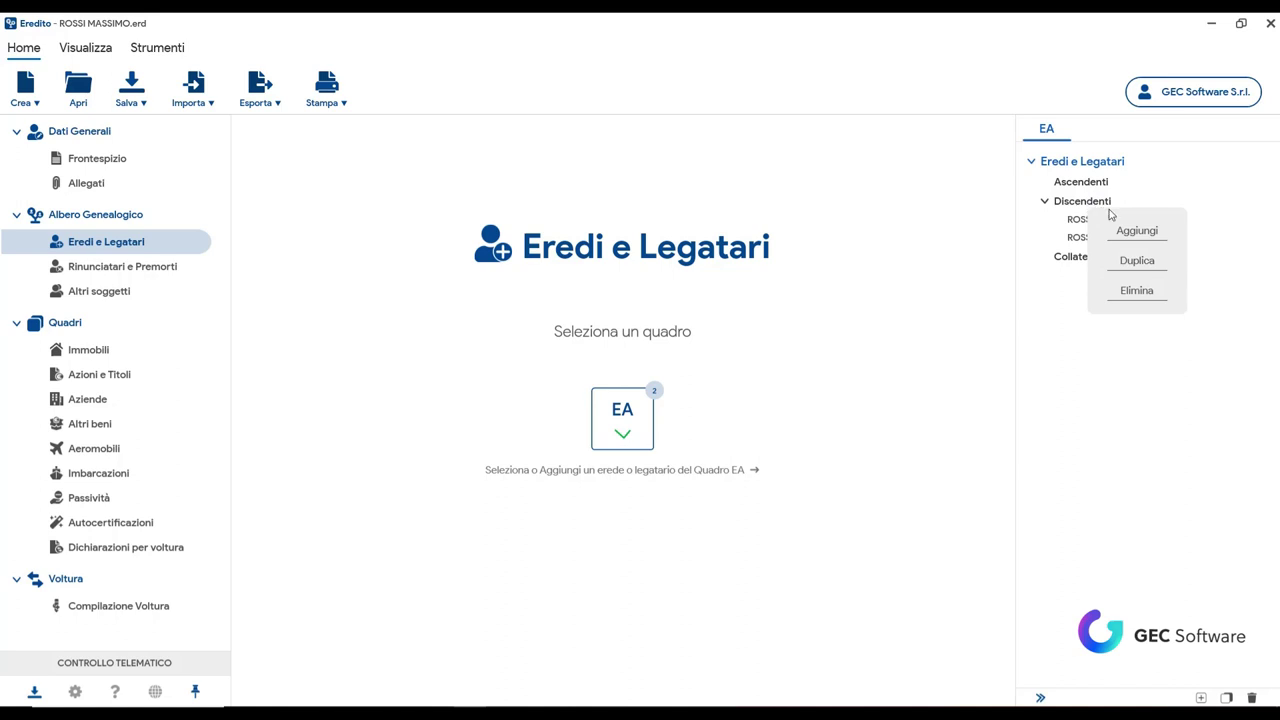
{"action": "left_click", "coordinate": [1131, 234]}
{"action": "left_click", "coordinate": [969, 210]}
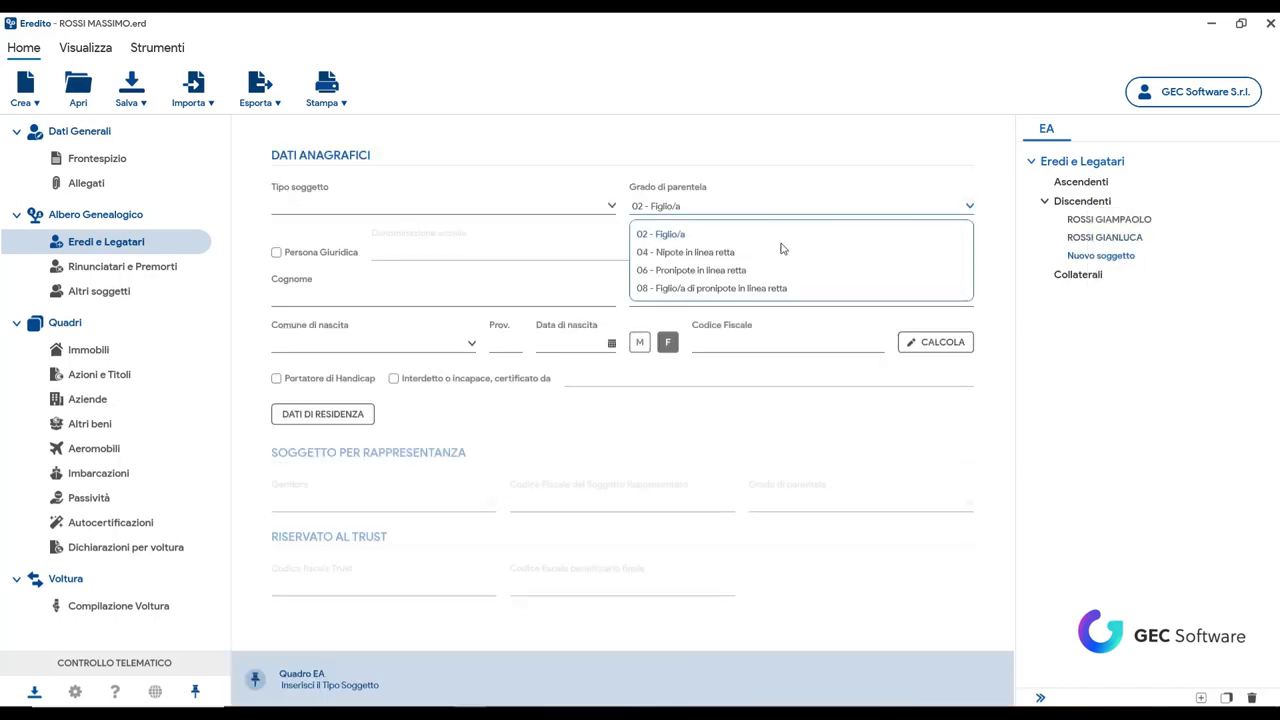
{"action": "left_click_drag", "start_coordinate": [647, 260], "coordinate": [355, 214]}
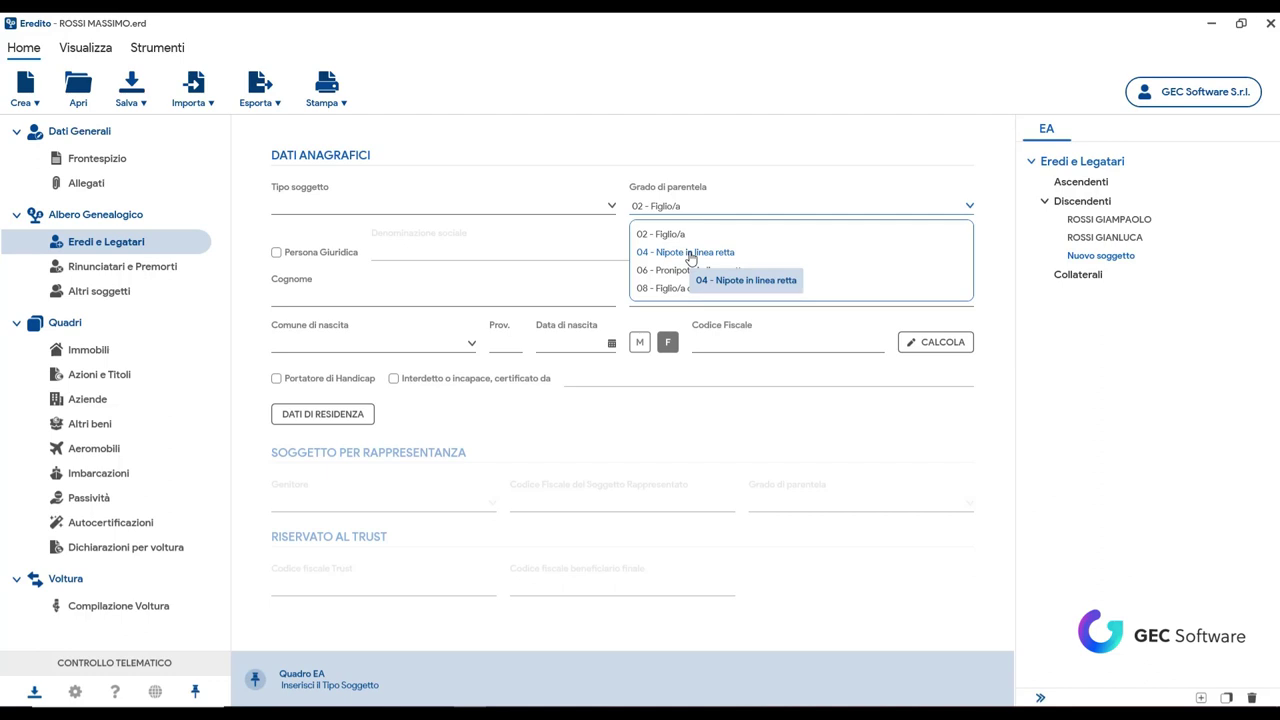
{"action": "left_click", "coordinate": [688, 253]}
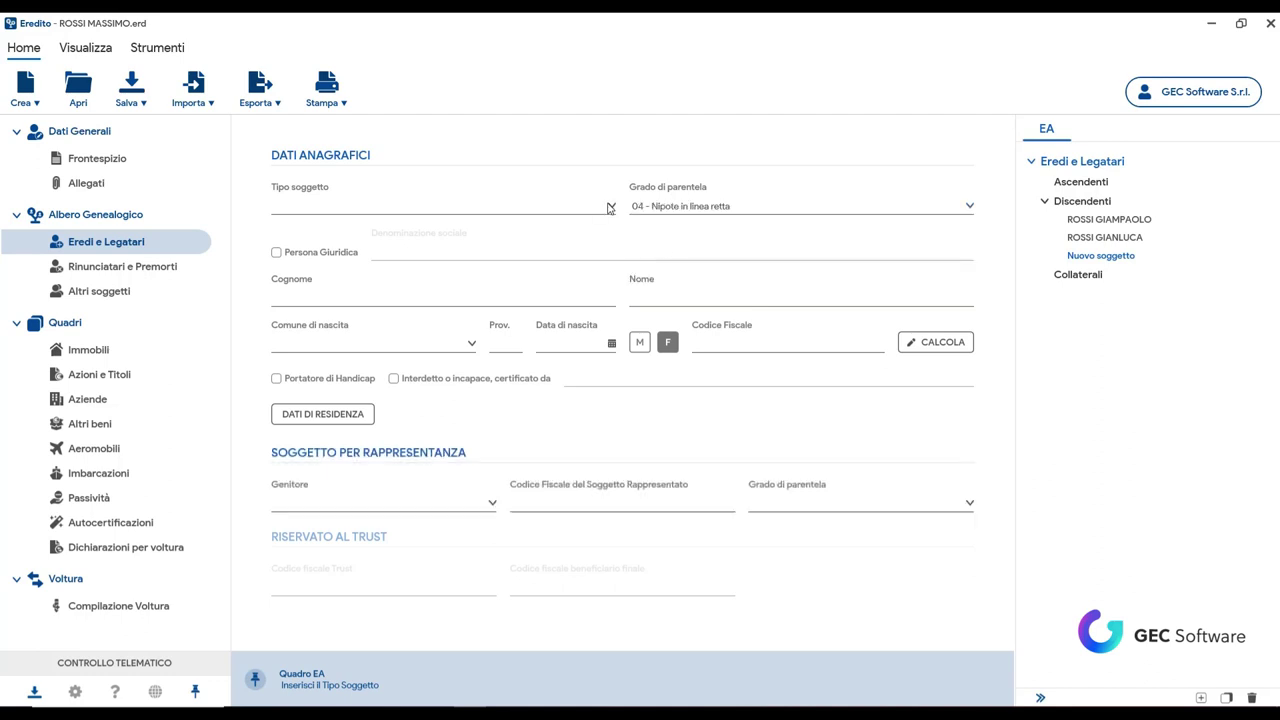
{"action": "left_click", "coordinate": [610, 207]}
{"action": "left_click", "coordinate": [298, 252]}
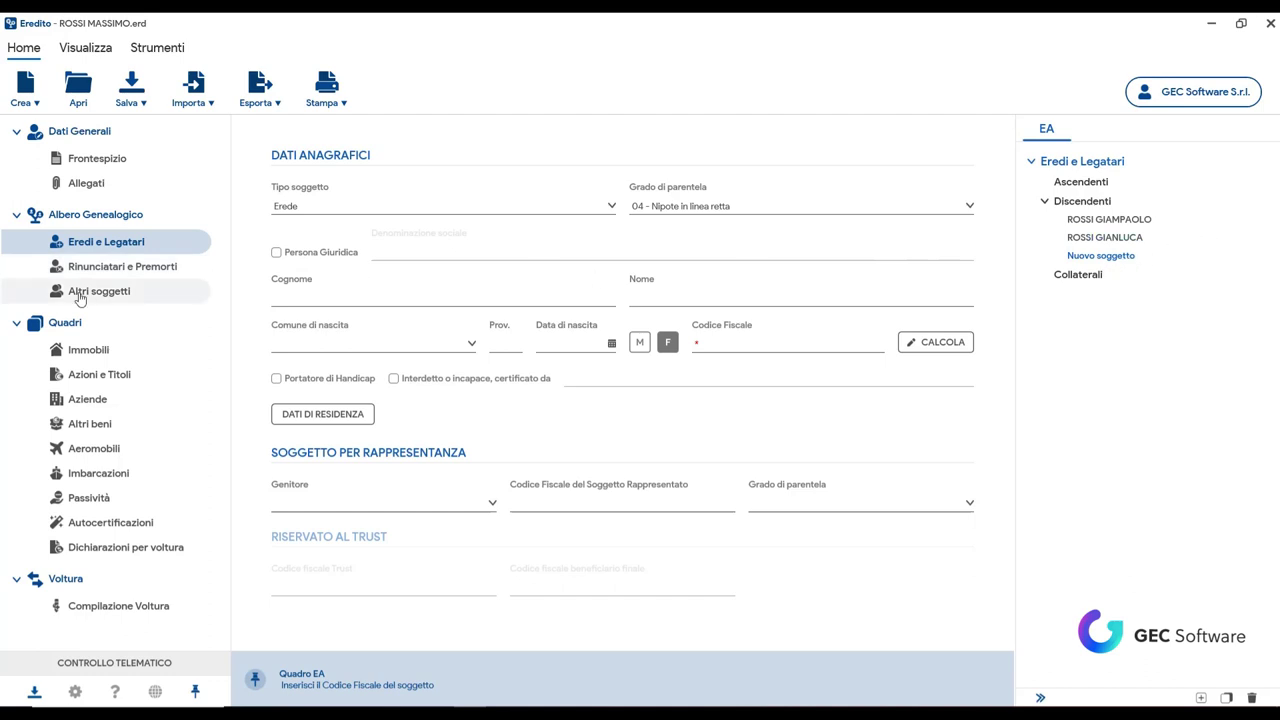
Step: Enter the heir's surname and first name, birthplace ROMA, birth date 12/06/2000, and compute the Codice Fiscale
{"action": "left_click", "coordinate": [343, 300]}
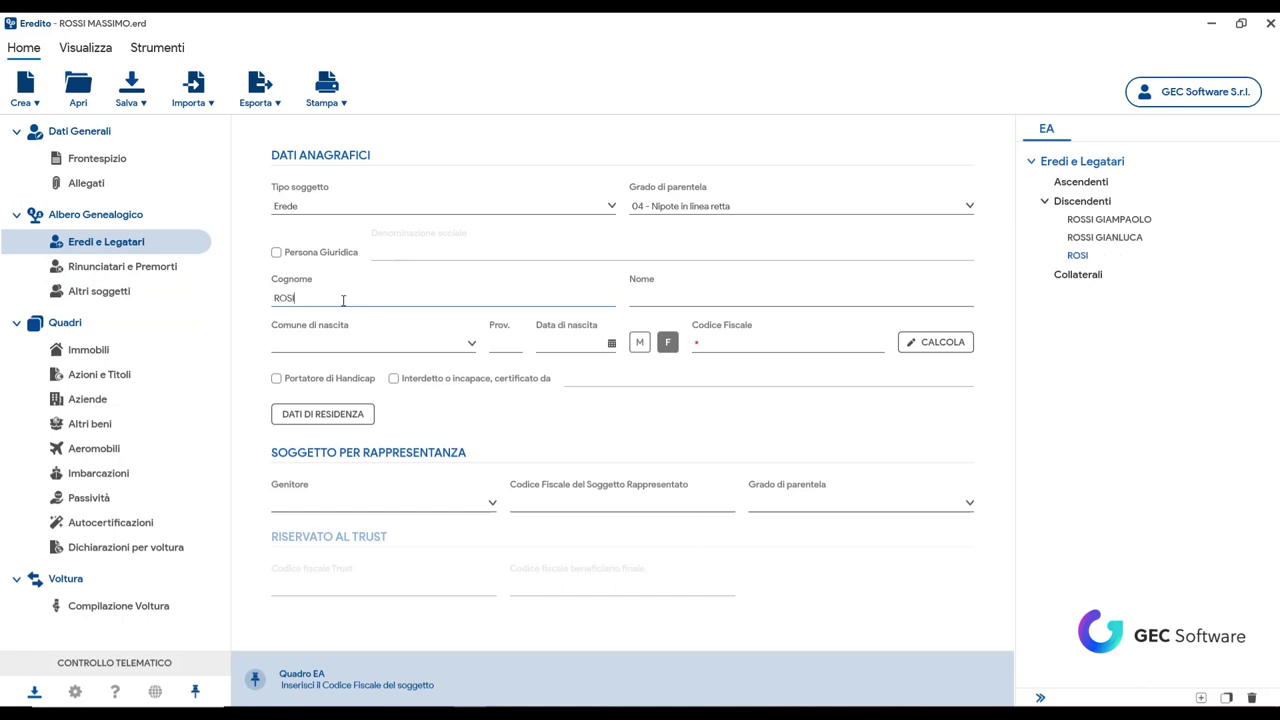
{"action": "type", "text": "ROMA"}
{"action": "key", "text": "Return"}
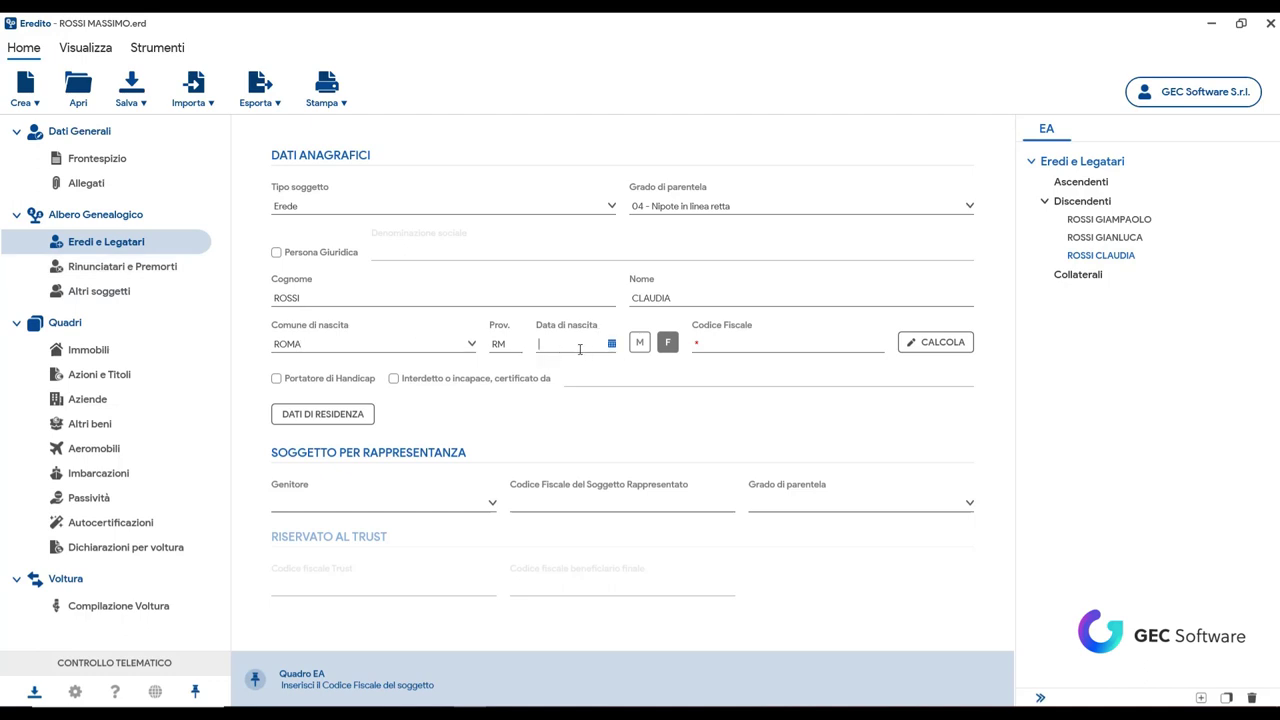
{"action": "type", "text": "12/04/2024"}
{"action": "type", "text": "06/200"}
{"action": "left_click", "coordinate": [932, 349]}
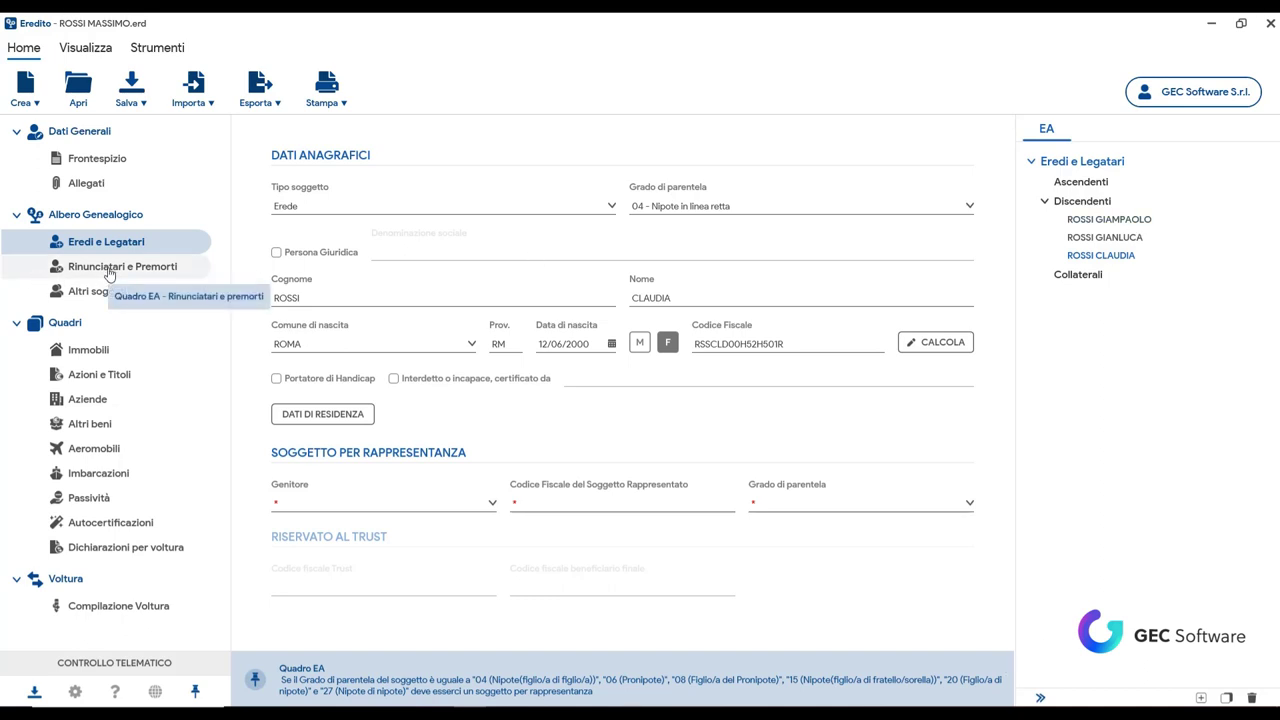
{"action": "left_click", "coordinate": [110, 268]}
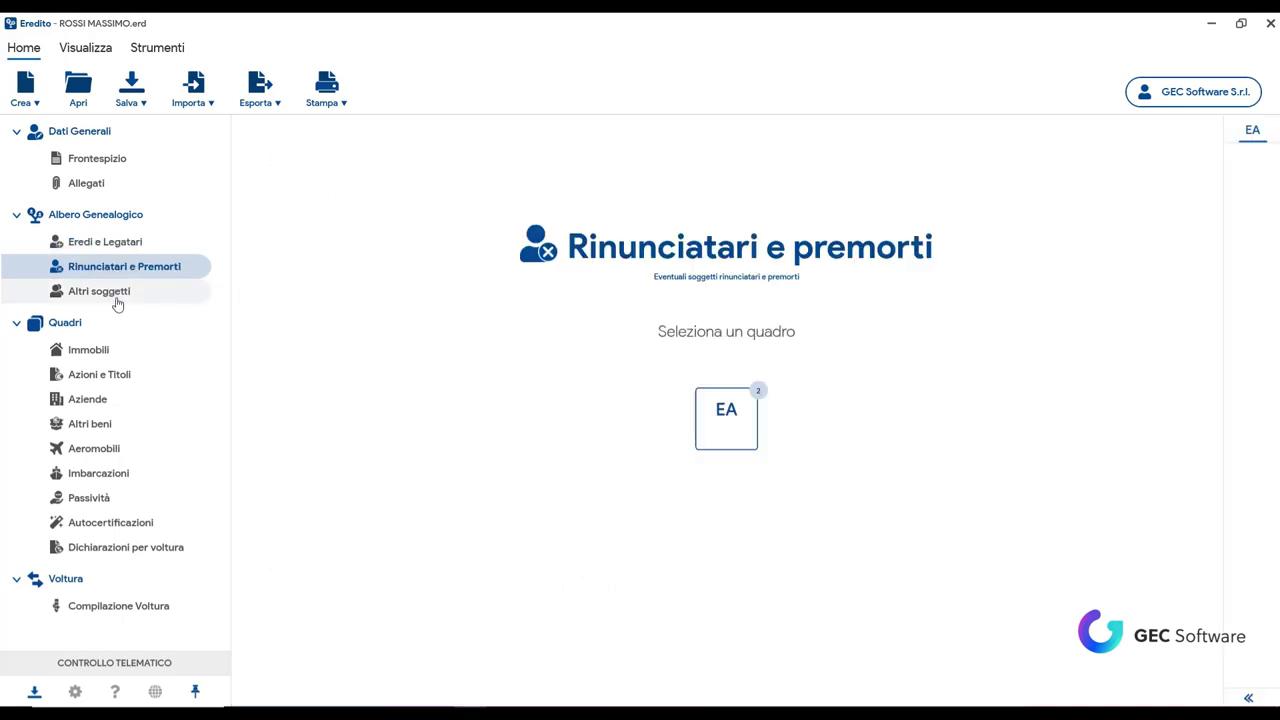
Step: In Quadro EA's predeceased list, mark the daughter Deceduto with Tipo soggetto Chiamato all'eredità
{"action": "left_click", "coordinate": [736, 420]}
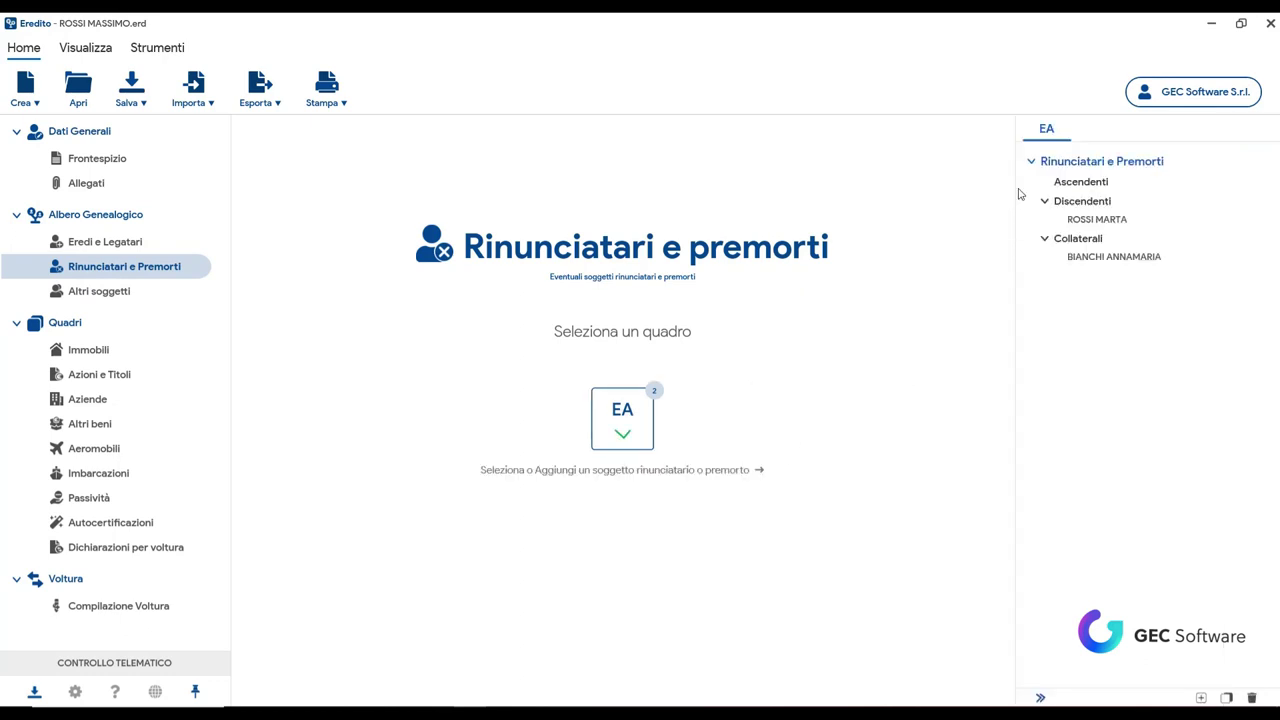
{"action": "left_click", "coordinate": [1112, 224]}
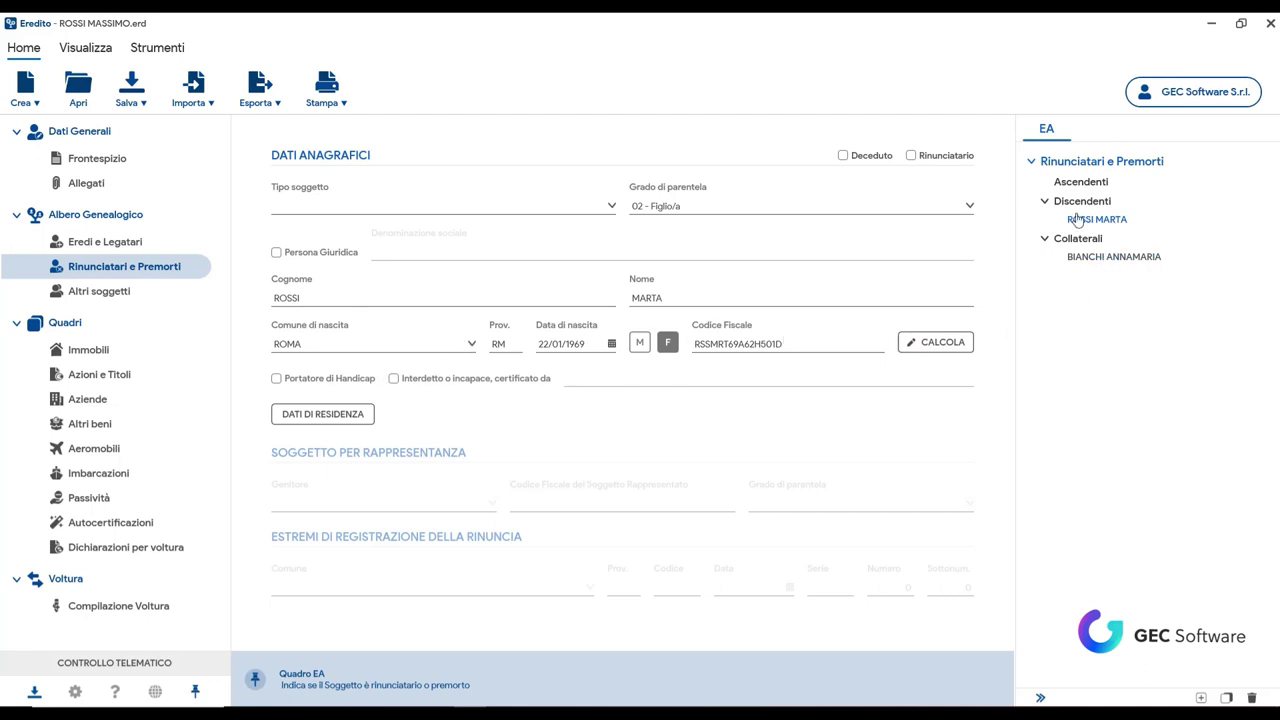
{"action": "left_click", "coordinate": [843, 157]}
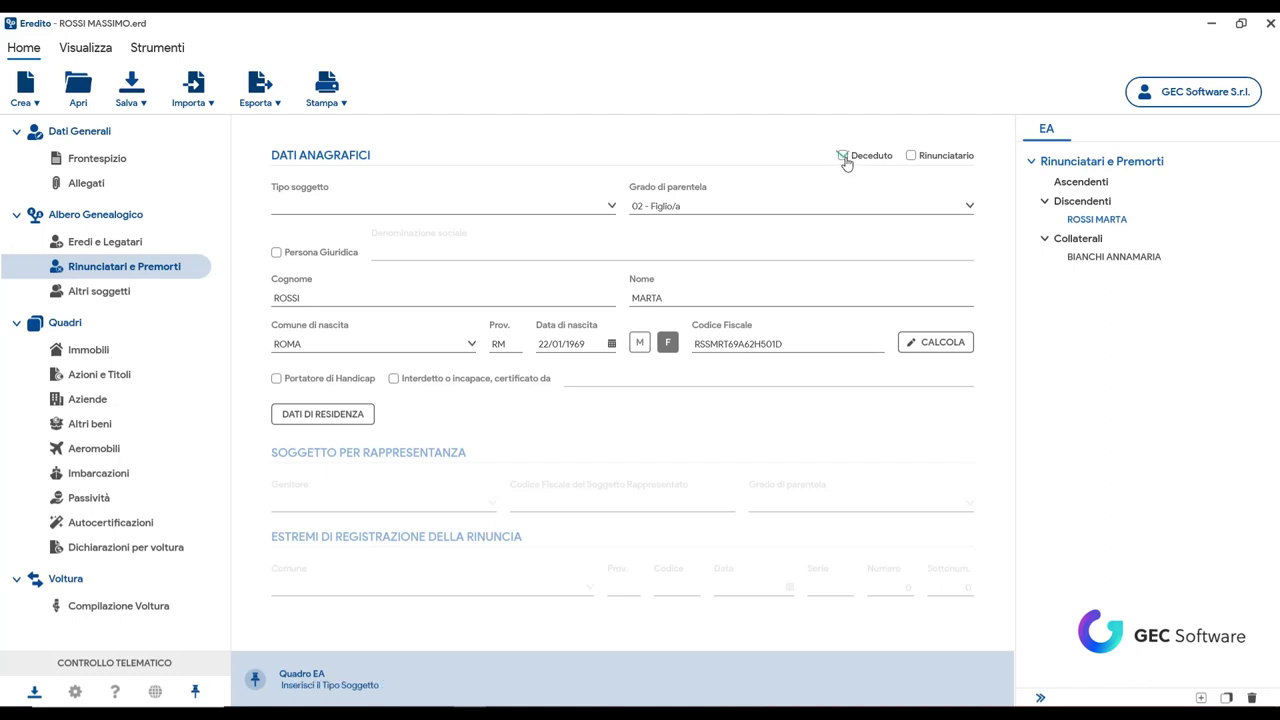
{"action": "left_click", "coordinate": [612, 207]}
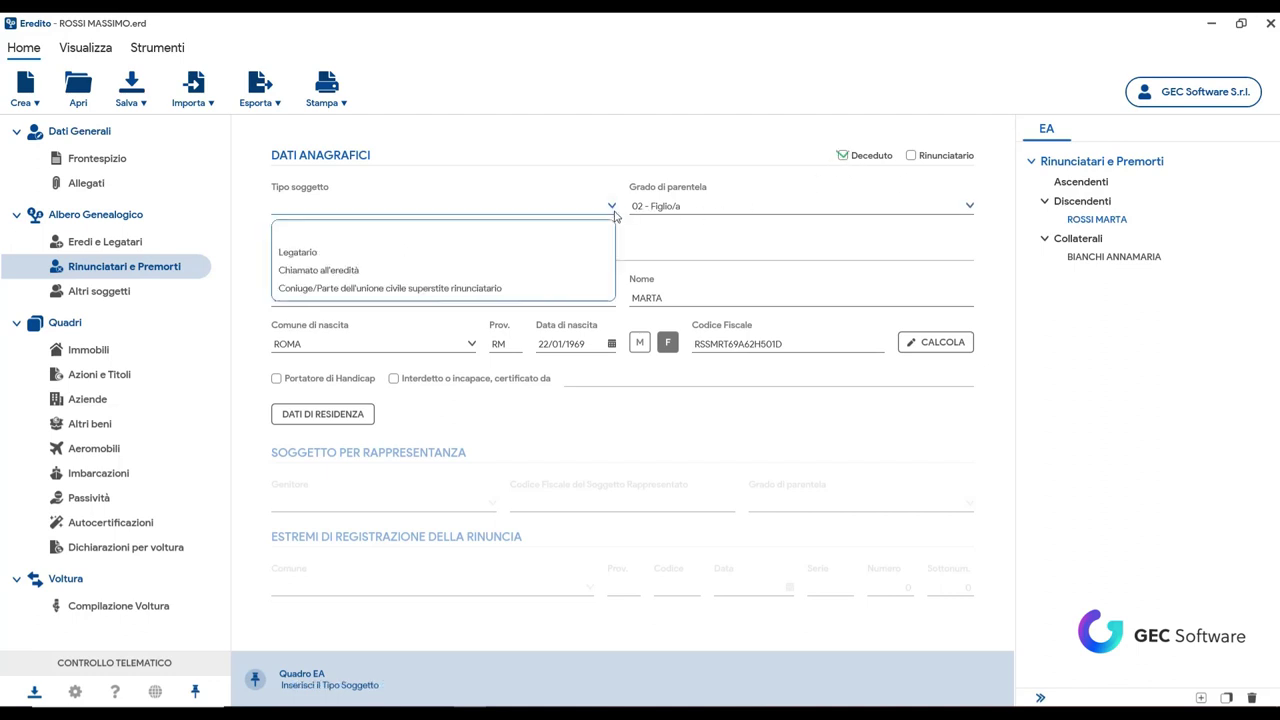
{"action": "left_click", "coordinate": [318, 270]}
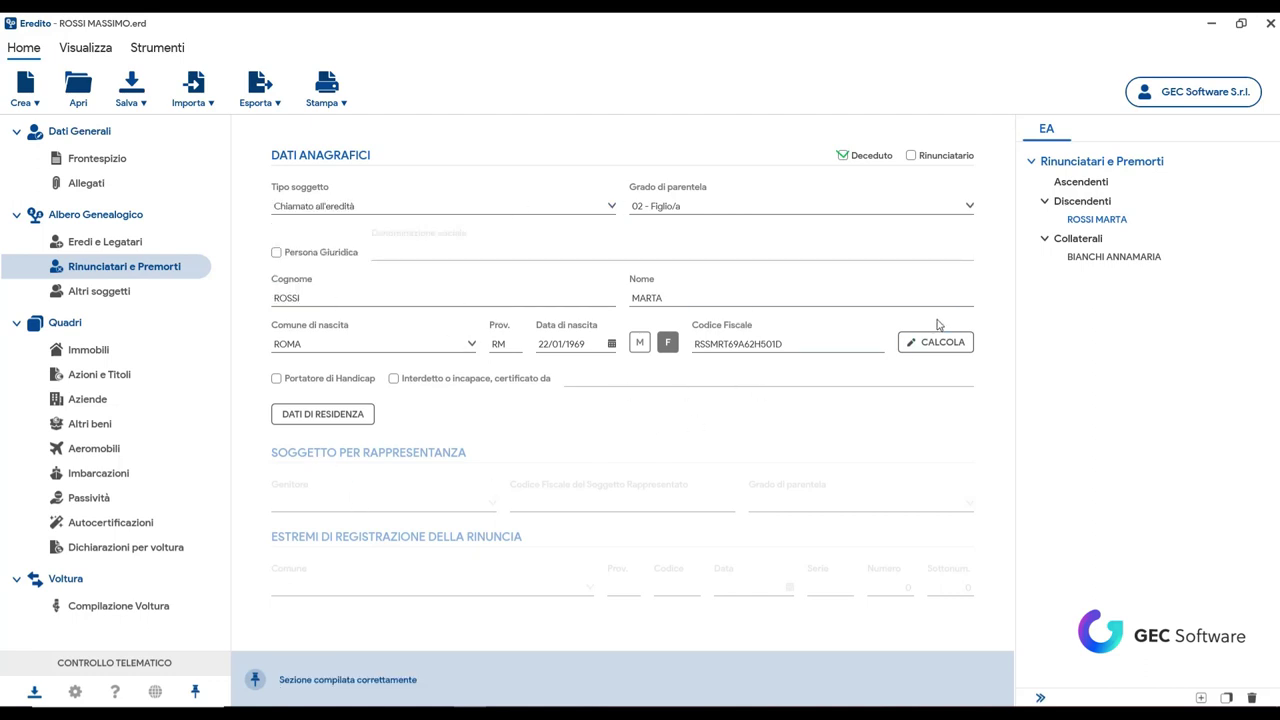
Step: In Eredi e Legatari EA, set the deceased daughter as the grandchild's representing Genitore, keeping Figlio/a
{"action": "left_click", "coordinate": [62, 250]}
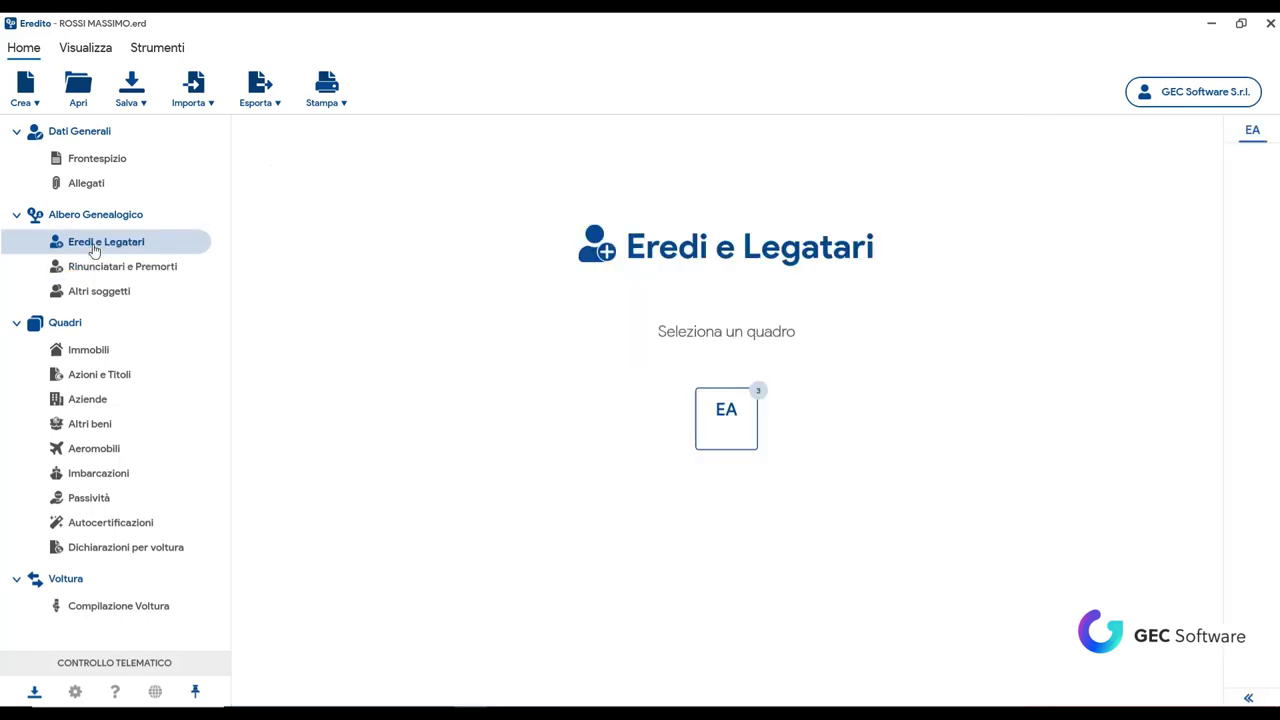
{"action": "left_click", "coordinate": [729, 420]}
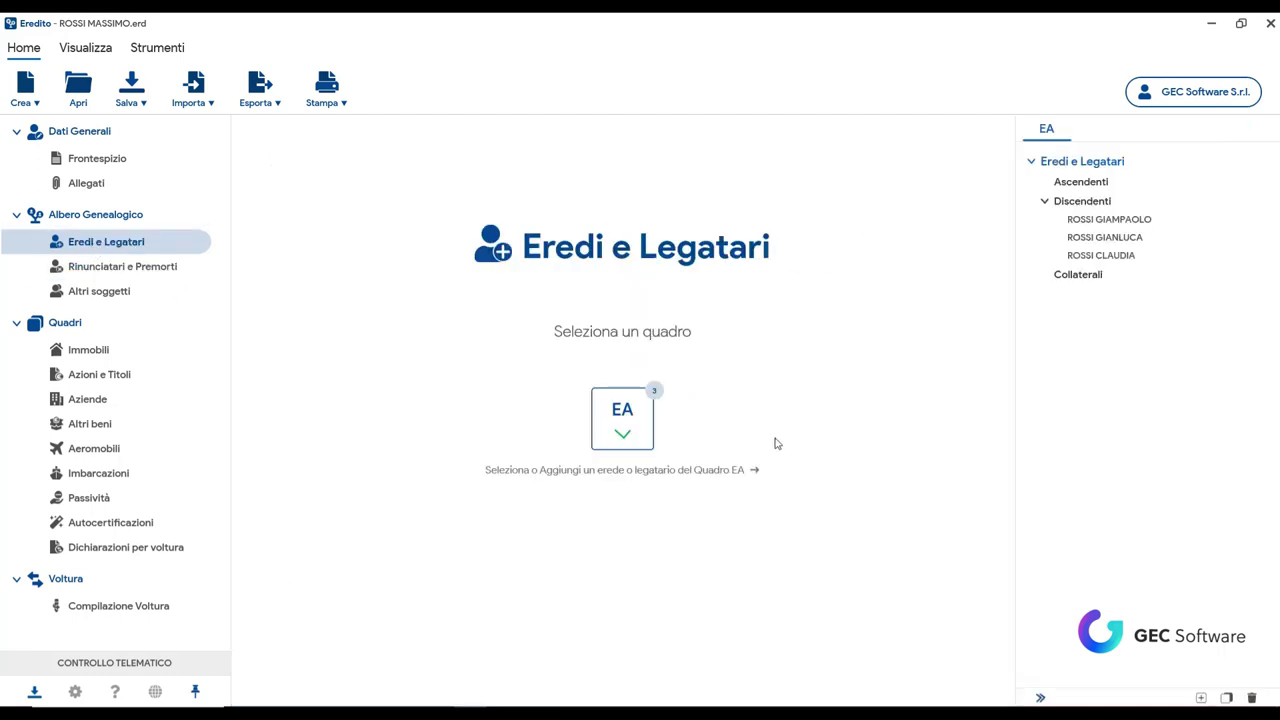
{"action": "left_click", "coordinate": [1104, 256]}
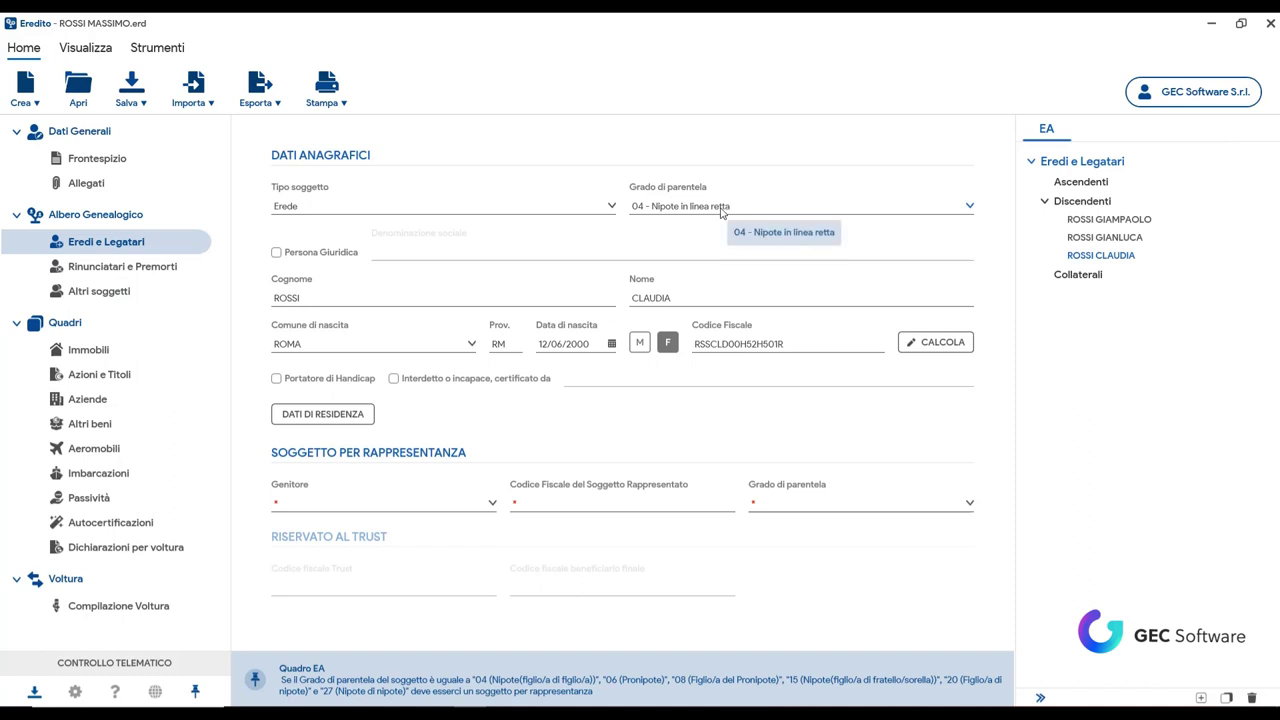
{"action": "left_click", "coordinate": [489, 504]}
{"action": "left_click", "coordinate": [329, 533]}
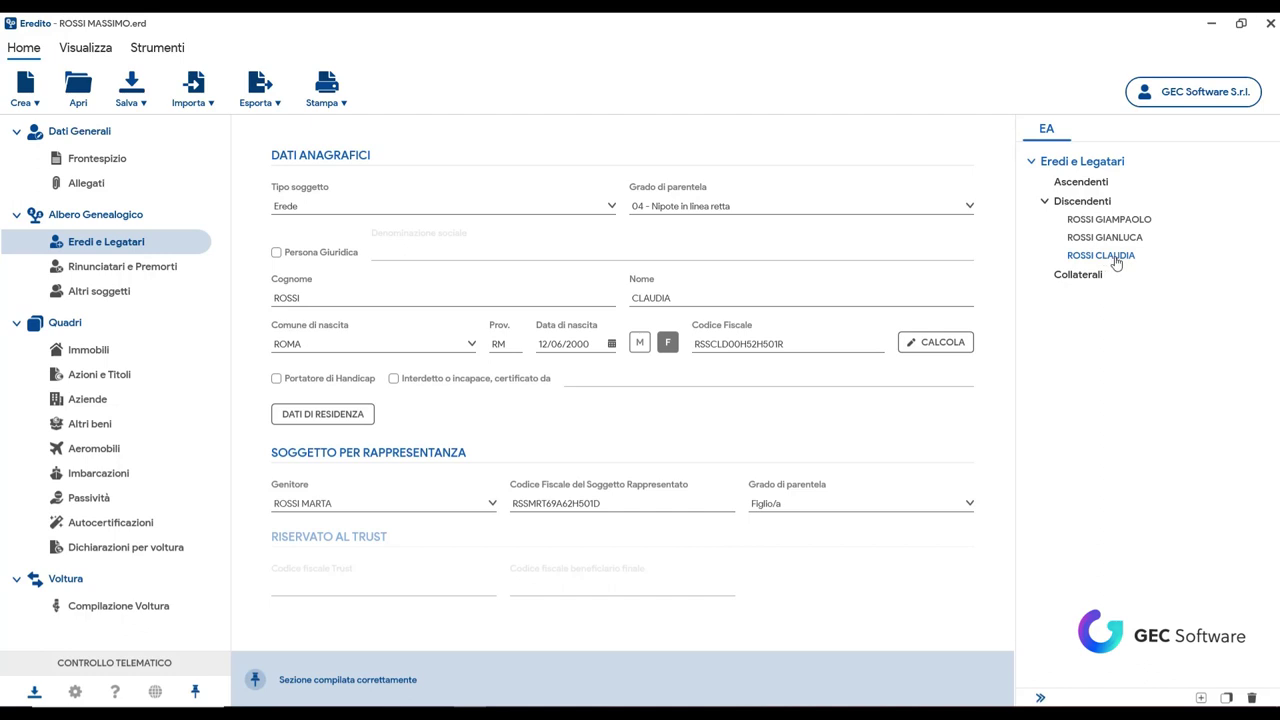
{"action": "left_click", "coordinate": [968, 505]}
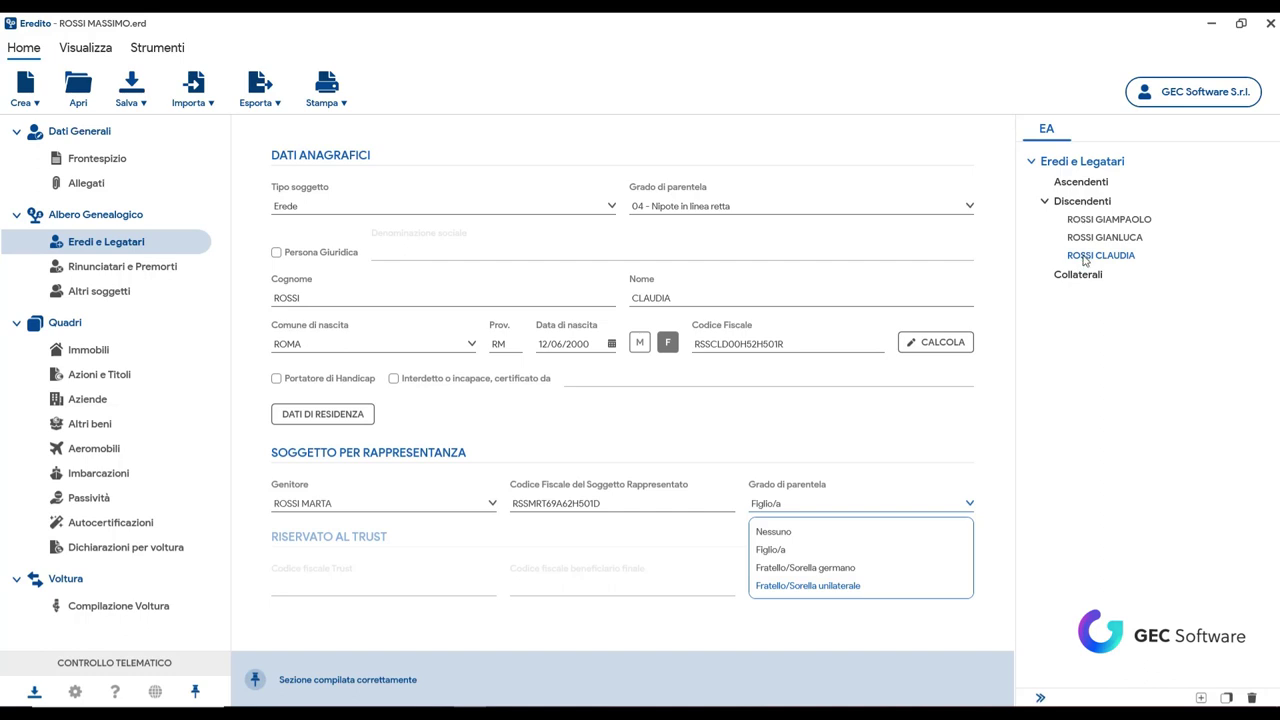
{"action": "left_click", "coordinate": [1079, 287]}
{"action": "left_click", "coordinate": [1085, 283]}
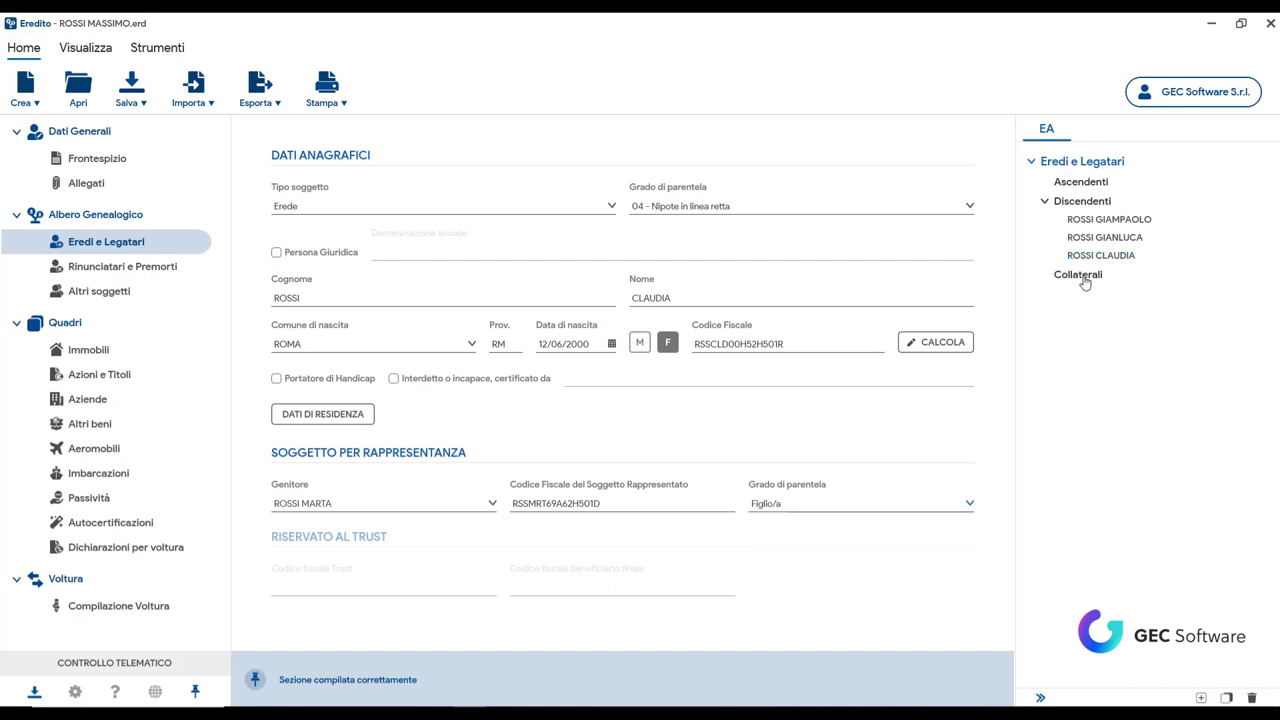
Step: Delete the blank subject just added under Collaterali and display Quadro EA's Rinunciatari e Premorti list
{"action": "right_click", "coordinate": [1080, 279]}
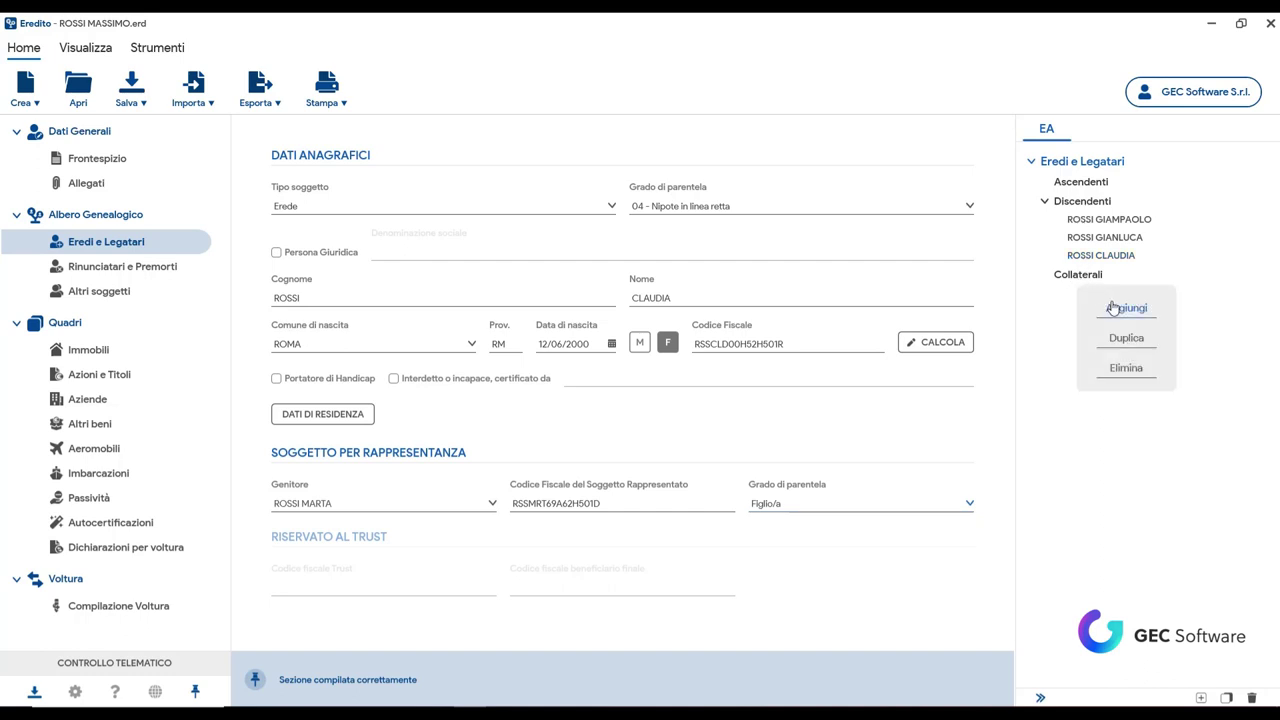
{"action": "left_click", "coordinate": [1110, 309]}
{"action": "left_click", "coordinate": [970, 206]}
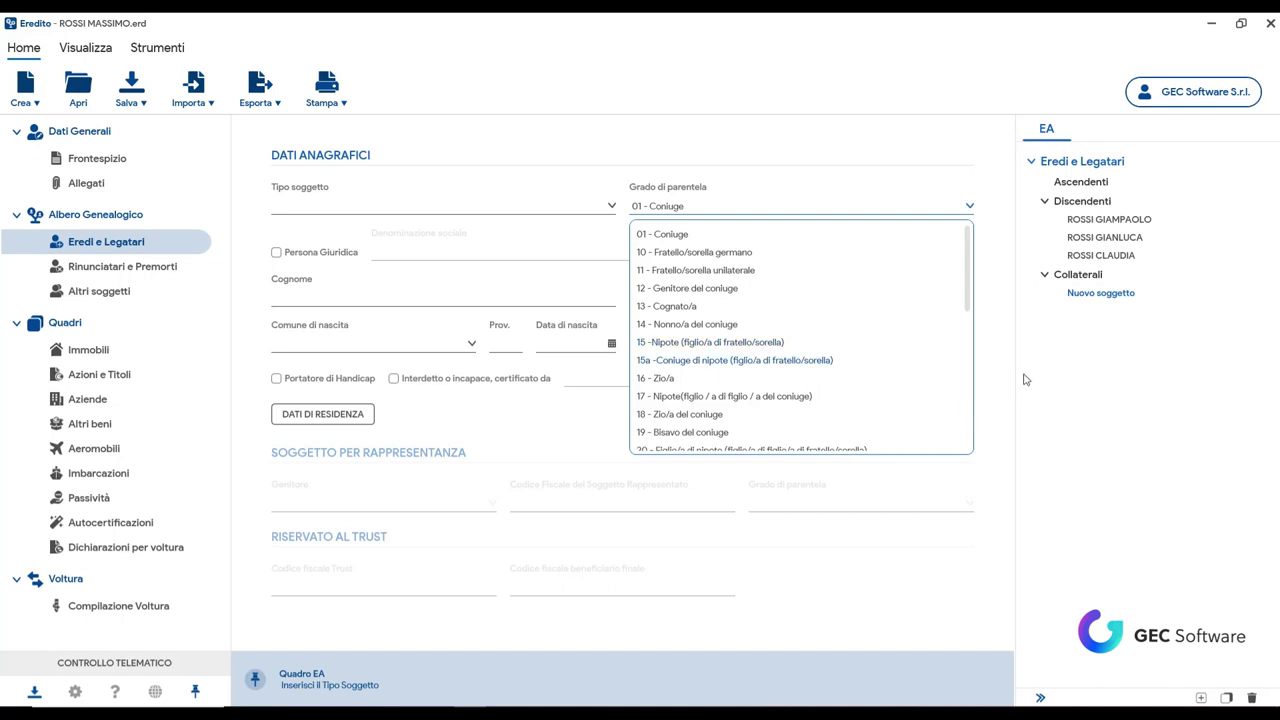
{"action": "left_click", "coordinate": [998, 234]}
{"action": "right_click", "coordinate": [1101, 294]}
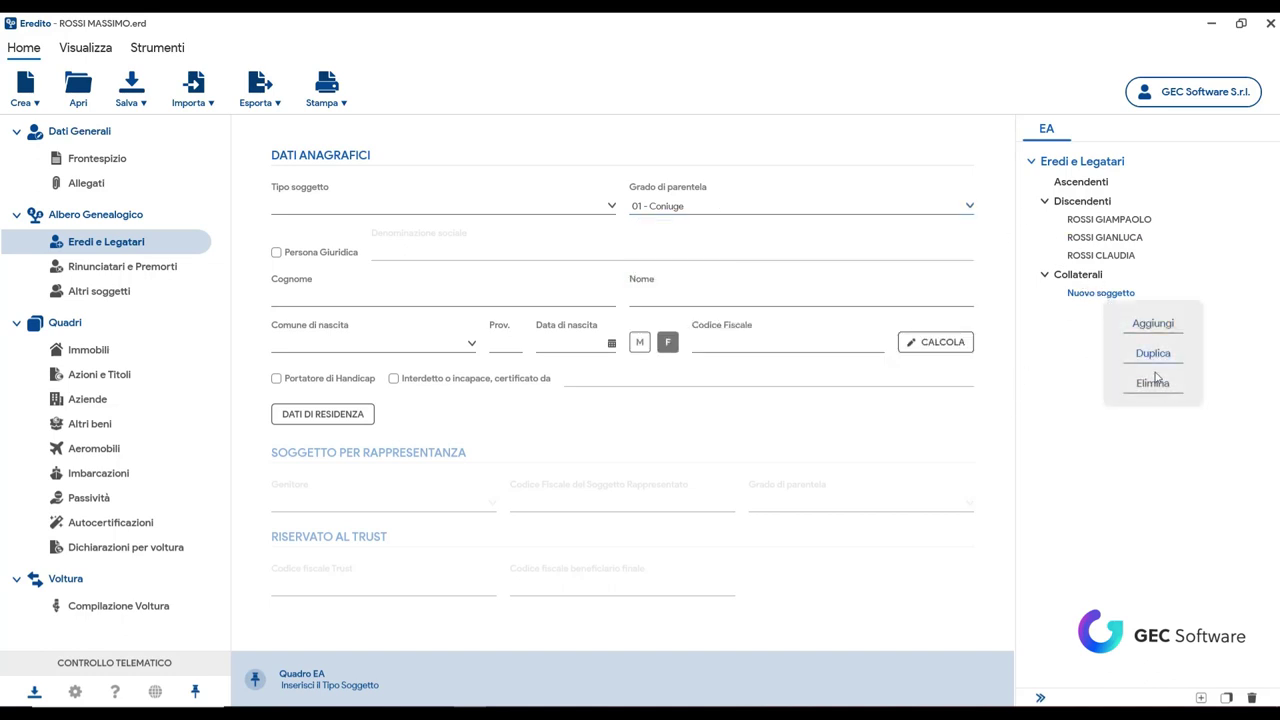
{"action": "key", "text": "Delete"}
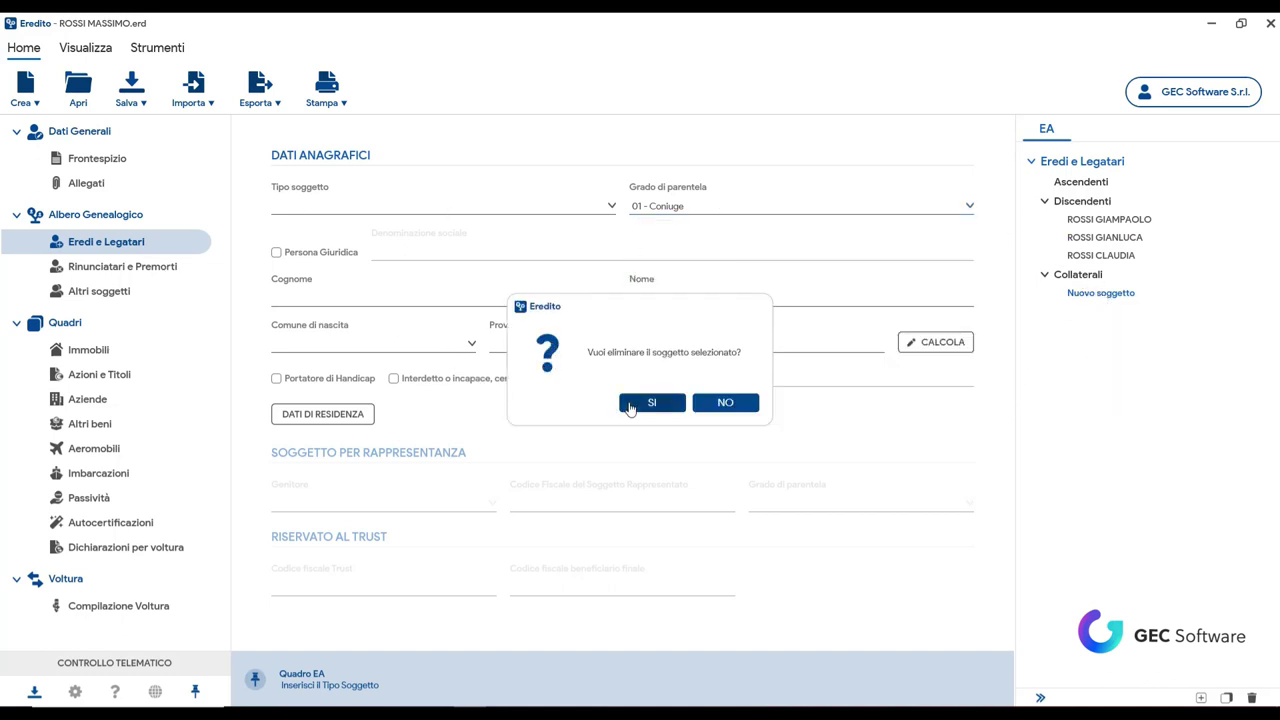
{"action": "left_click", "coordinate": [651, 403]}
{"action": "left_click", "coordinate": [150, 268]}
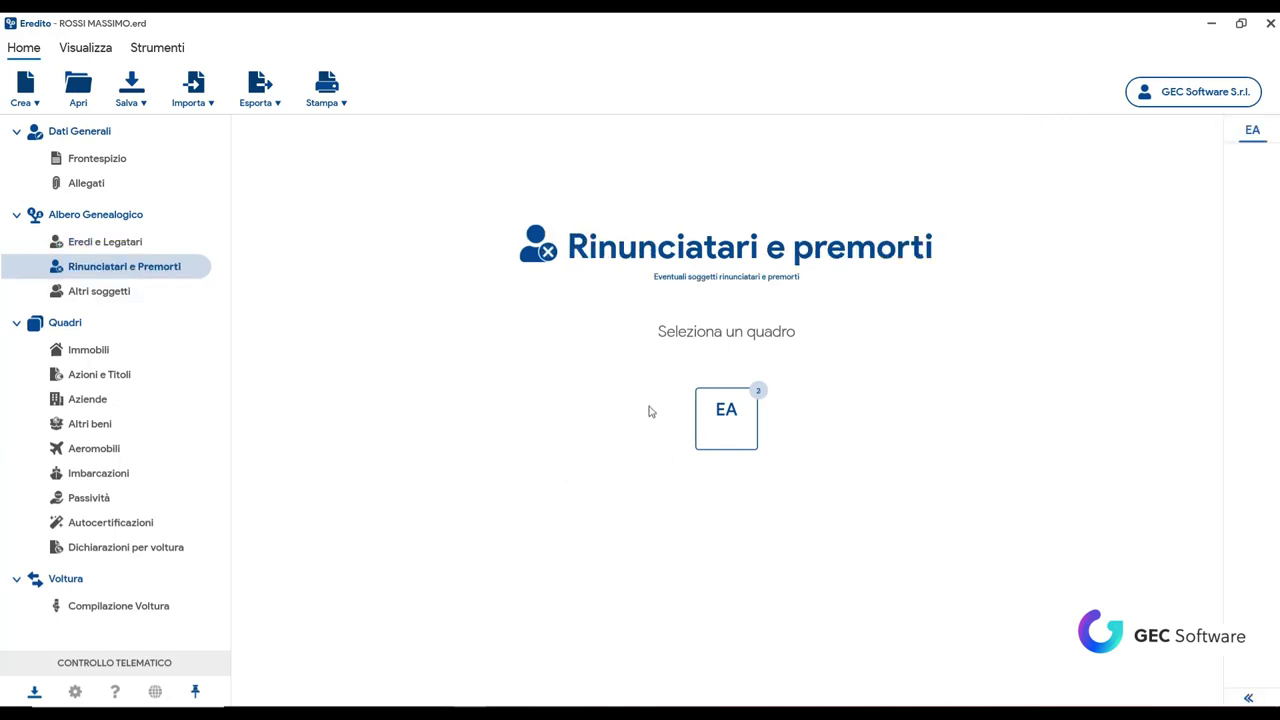
{"action": "left_click", "coordinate": [746, 433]}
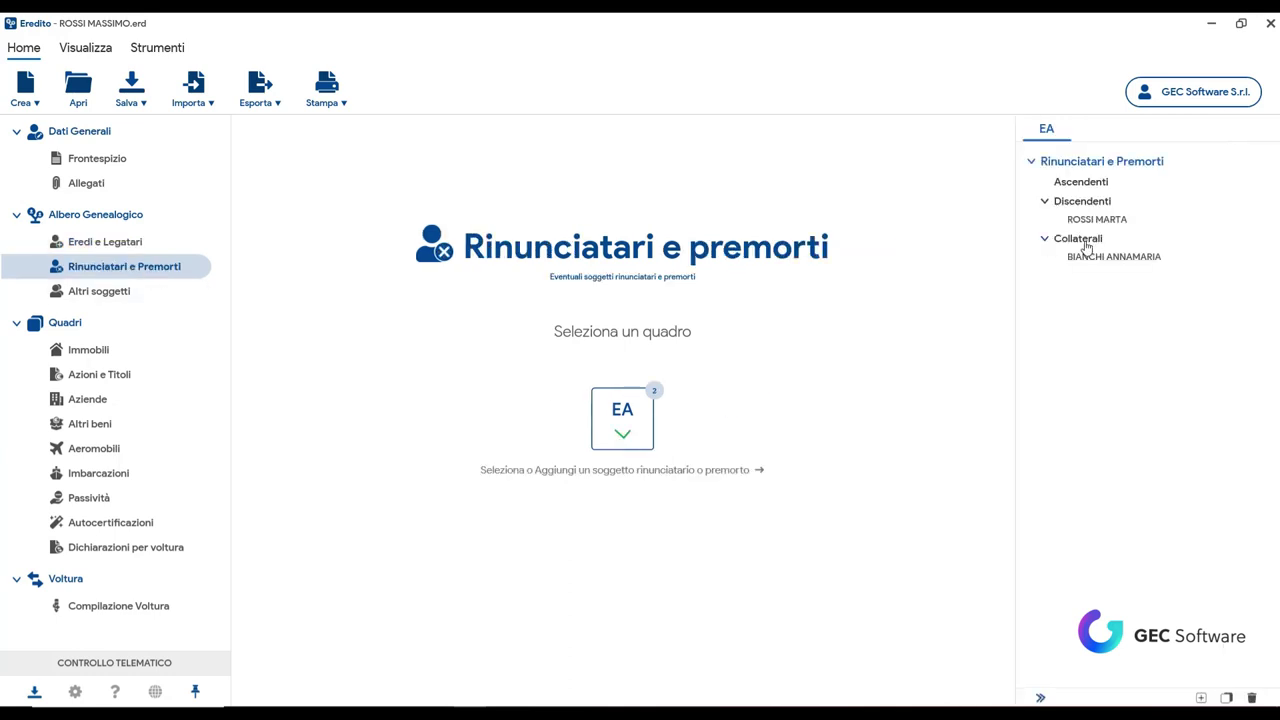